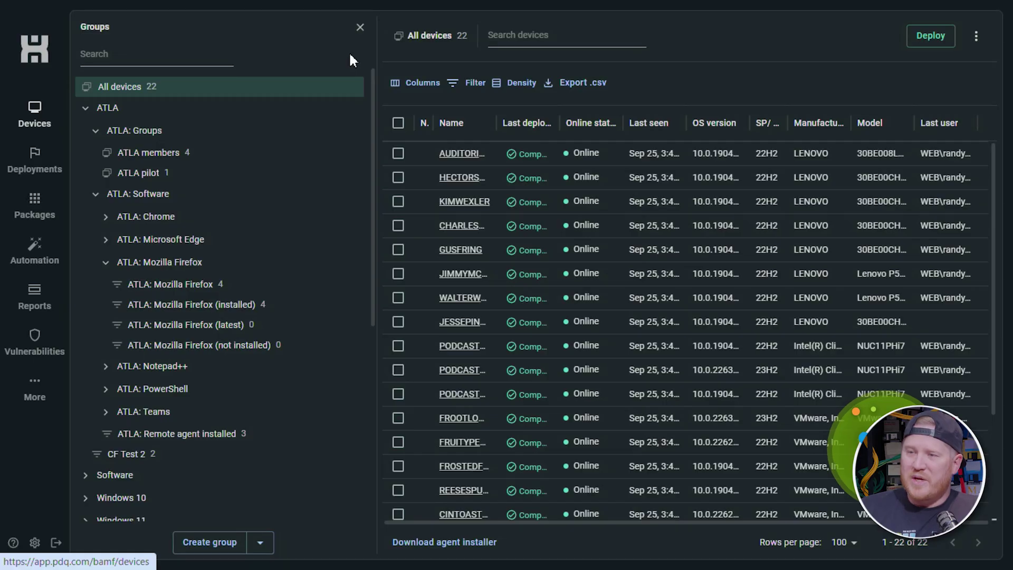
# Open Chrome flaw CVE-2024-8194 from Vulnerabilities and review its Exploitability details
pyautogui.click(36, 345)
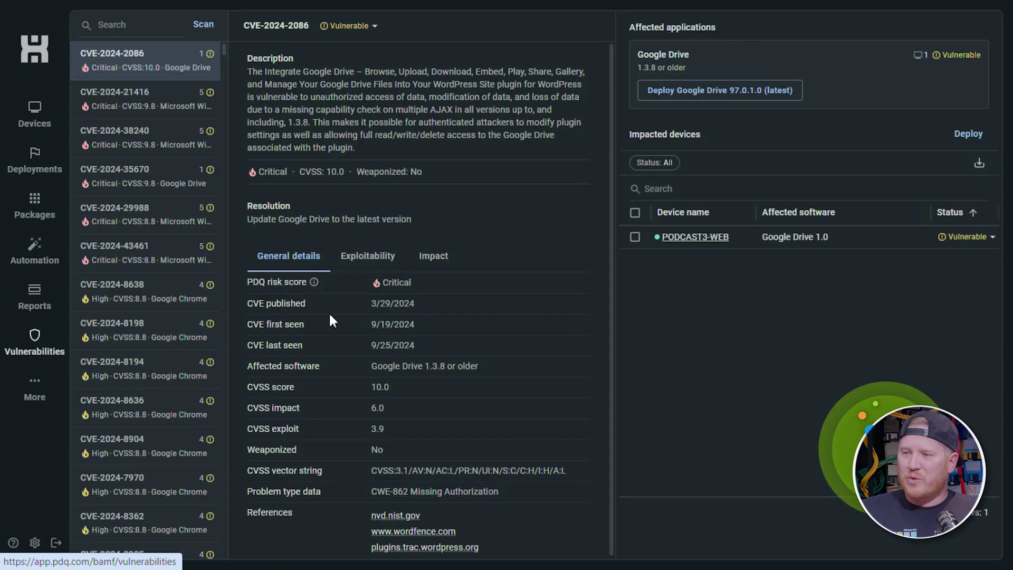
pyautogui.click(174, 368)
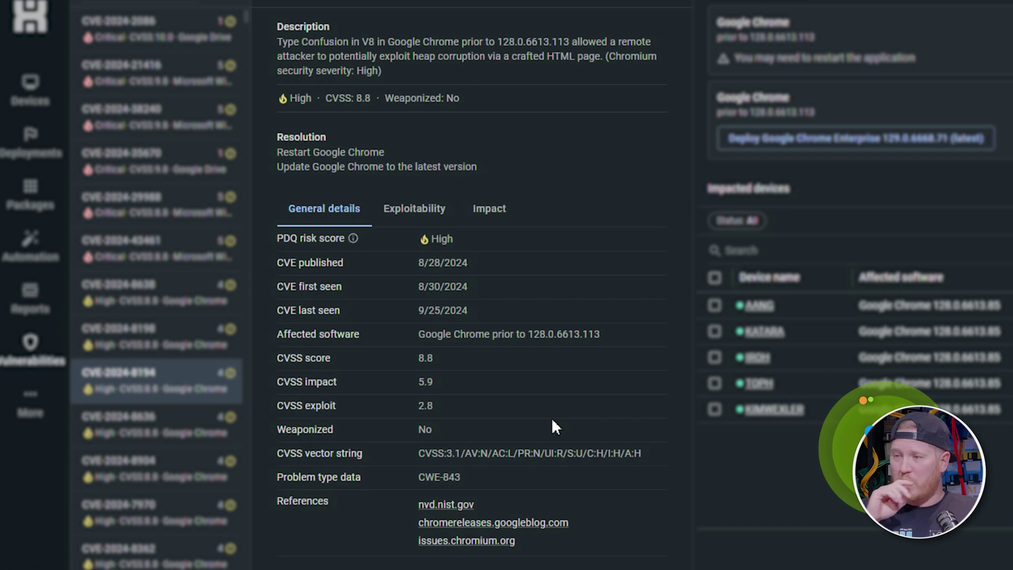
pyautogui.click(414, 208)
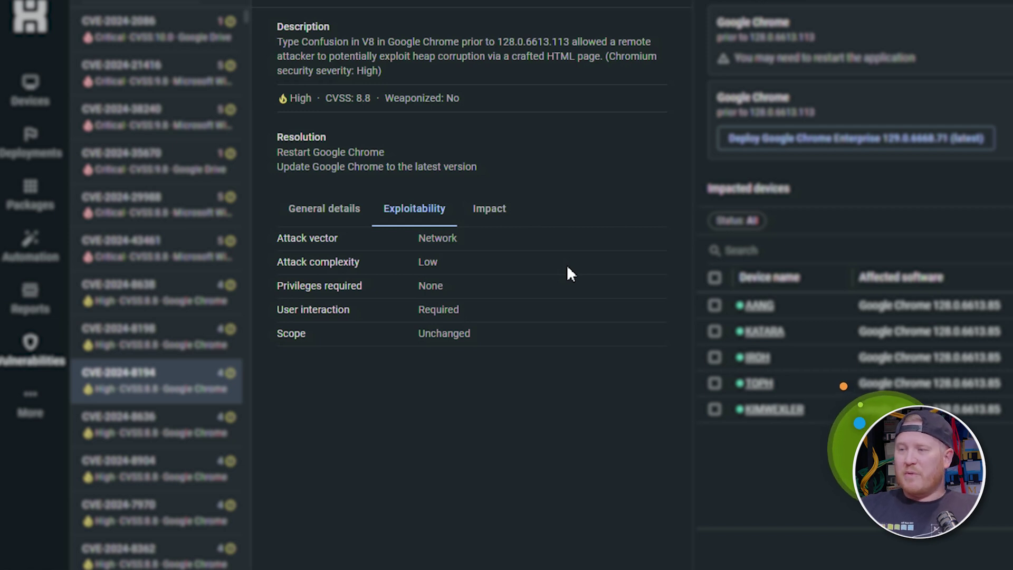
pyautogui.click(504, 211)
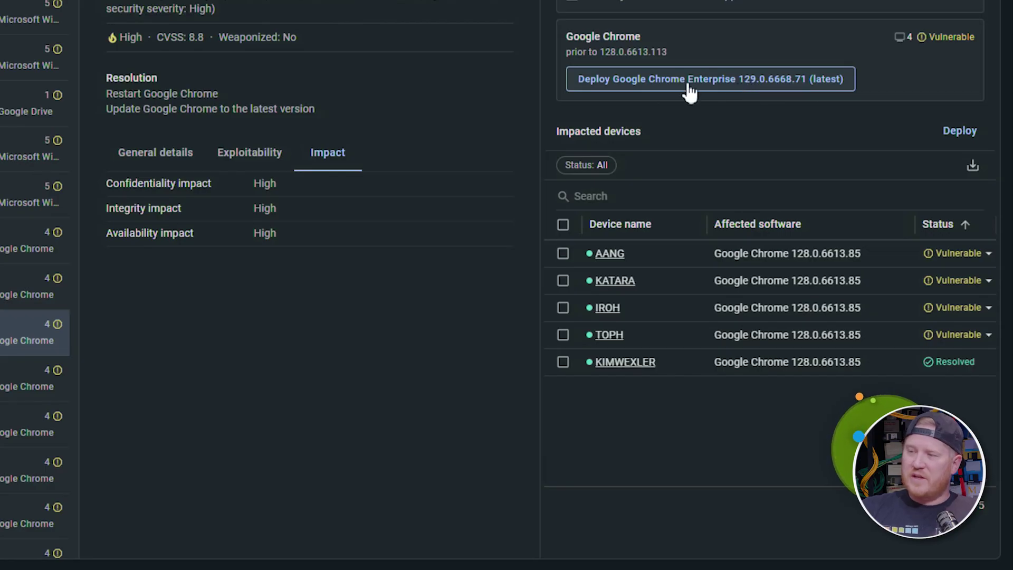
# Deploy Google Chrome Enterprise 129.0.6668.71 to the devices vulnerable to CVE-2024-8194
pyautogui.click(727, 82)
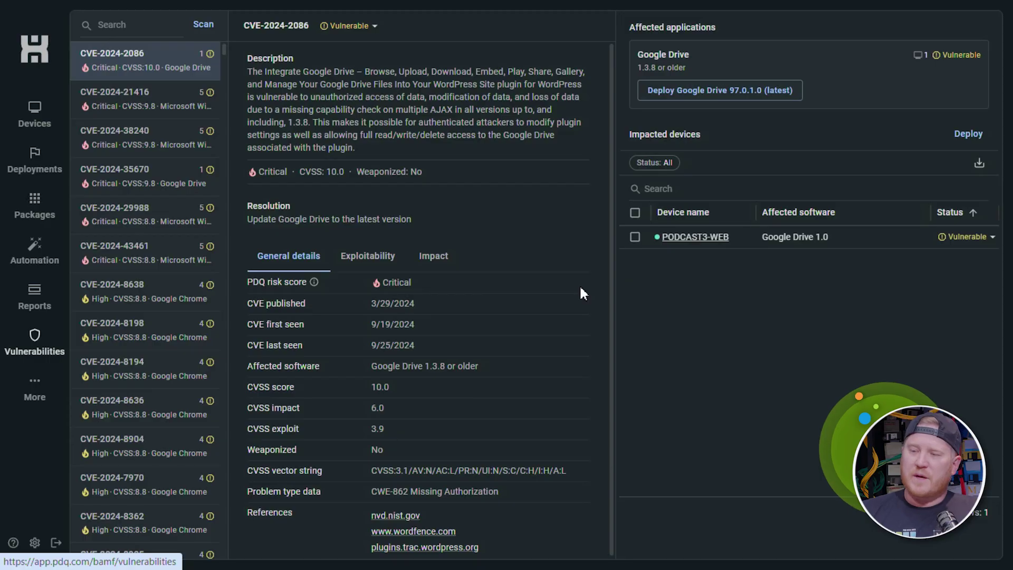
pyautogui.click(36, 296)
# Create a Vulnerability report 'Vuln' using the CVE summary template, then save and run it
pyautogui.click(945, 40)
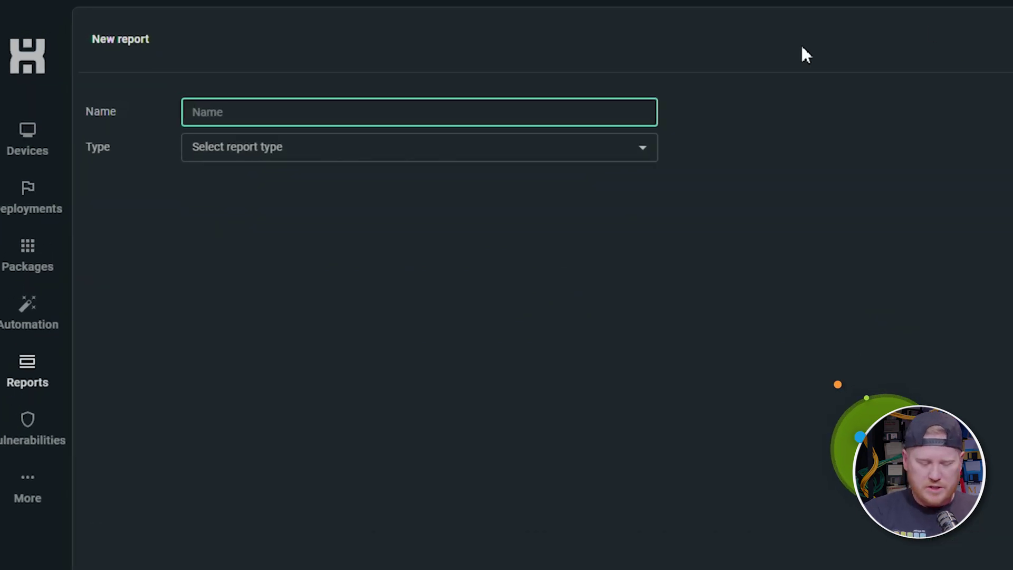
pyautogui.write('Vulm')
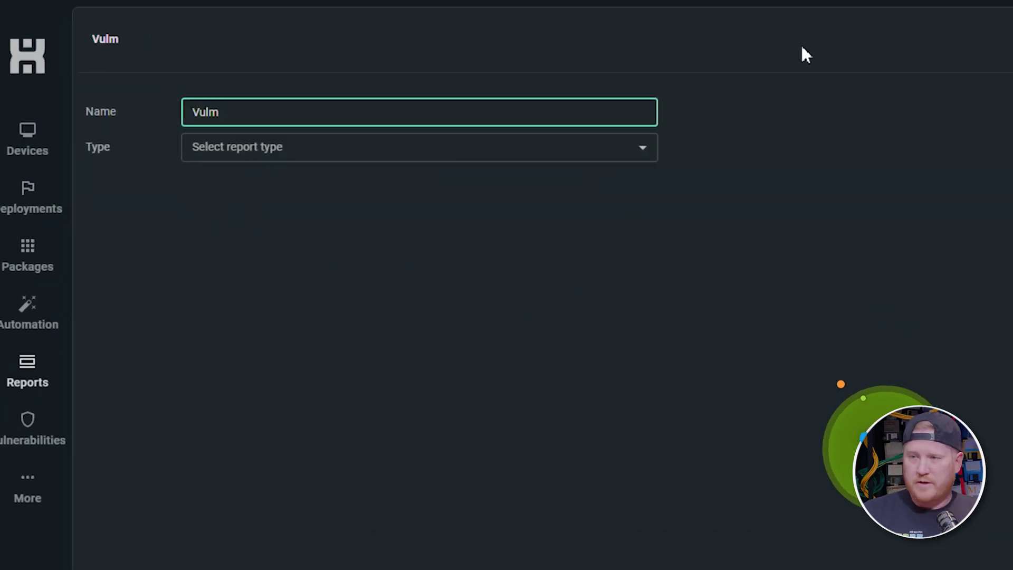
pyautogui.press('BackSpace')
pyautogui.write('n')
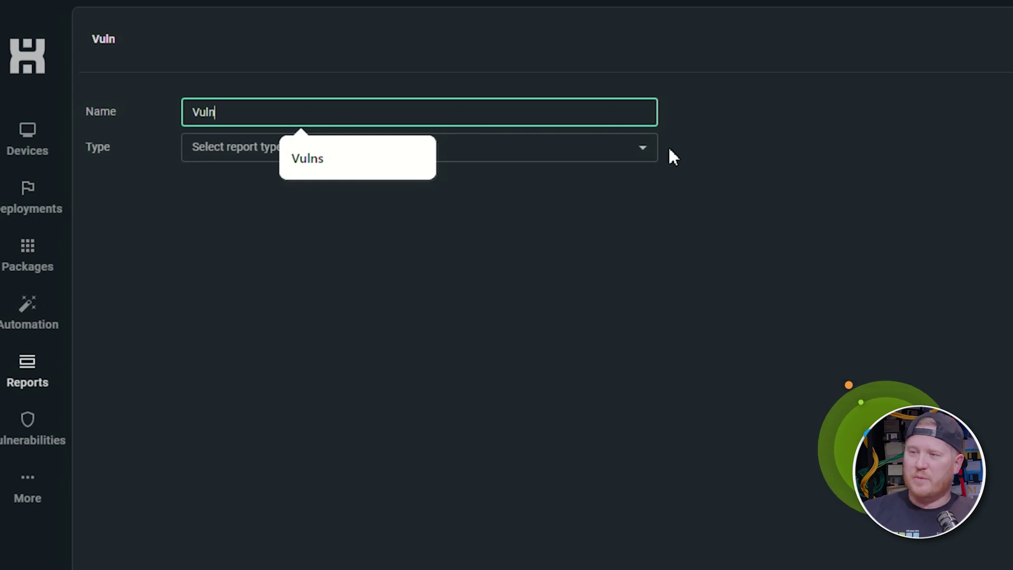
pyautogui.click(644, 153)
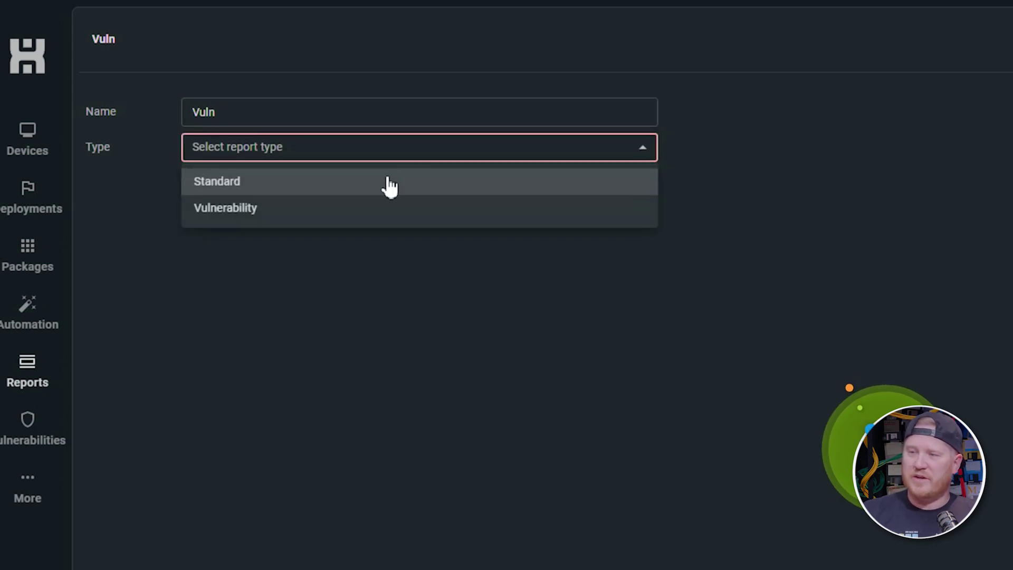
pyautogui.click(285, 217)
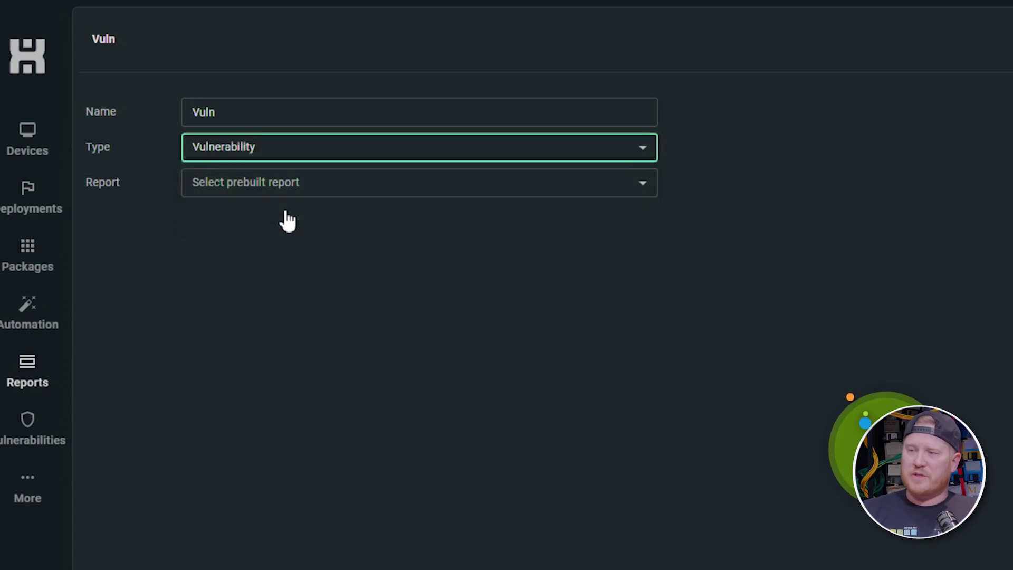
pyautogui.click(377, 191)
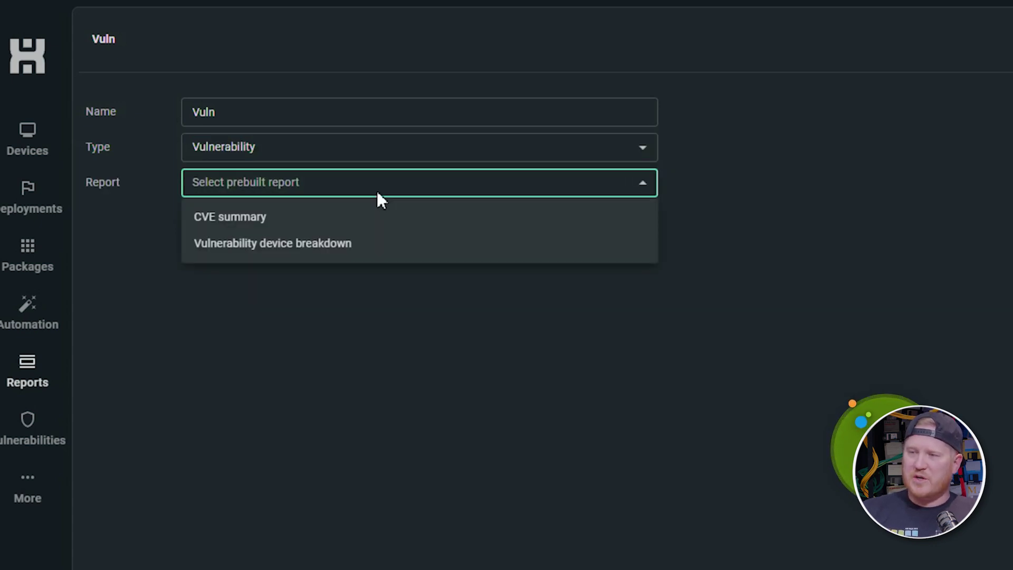
pyautogui.click(392, 219)
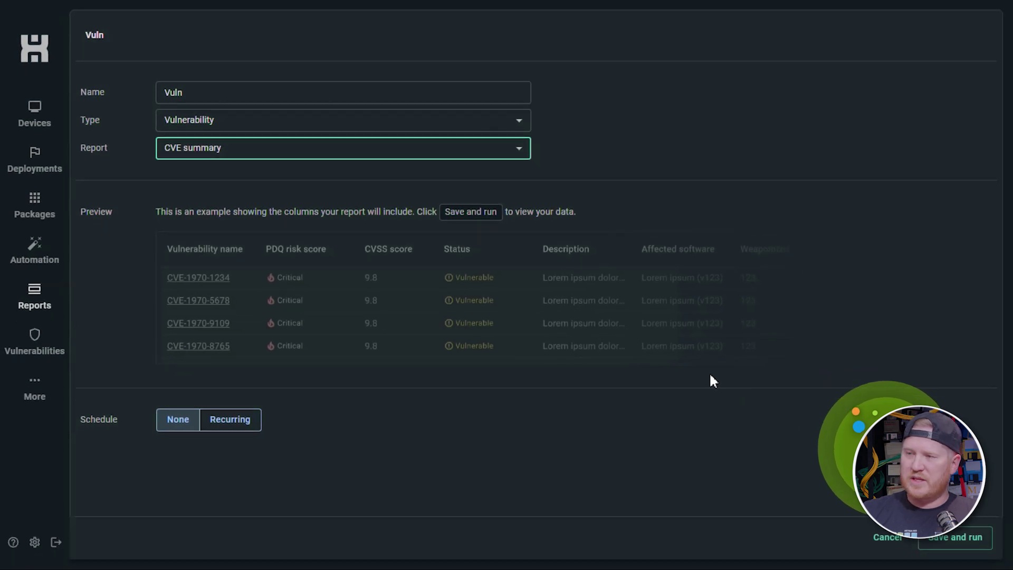
pyautogui.click(970, 538)
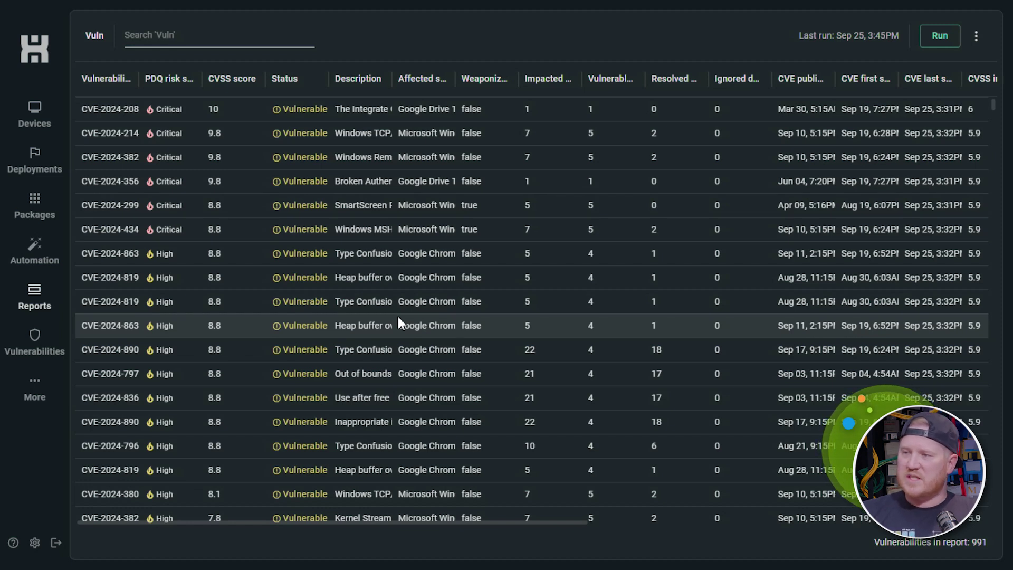
pyautogui.scroll(-2, 568, 291)
pyautogui.scroll(2, 568, 294)
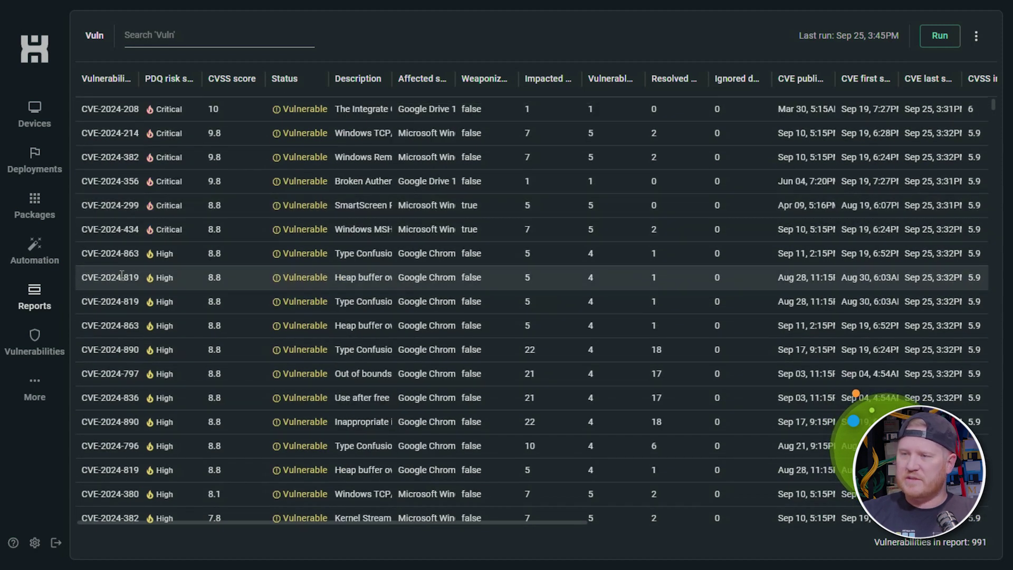
# Create a Vulnerability report 'Vuln2' using Vulnerability device breakdown, then save and run it
pyautogui.click(35, 303)
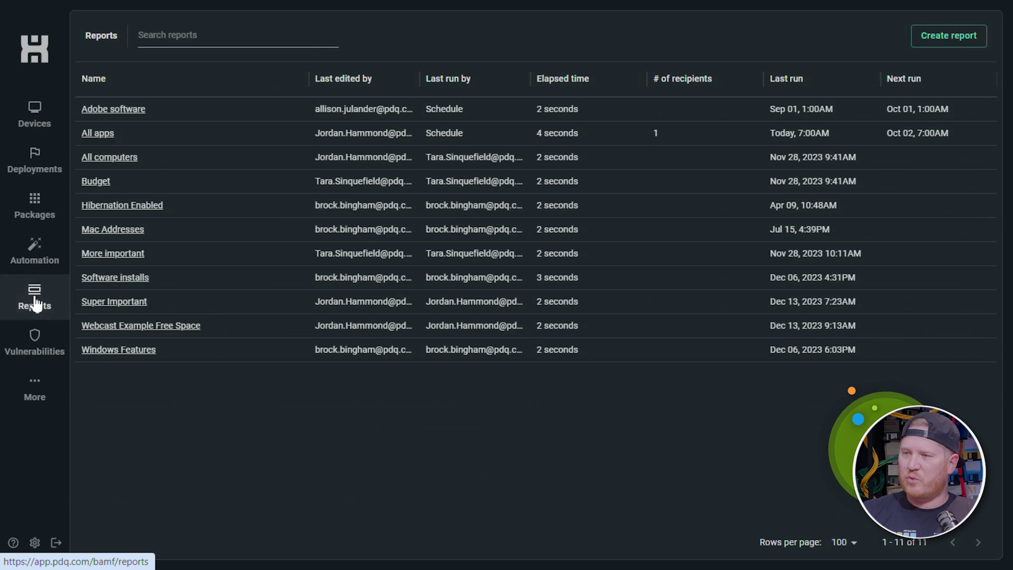
pyautogui.click(878, 36)
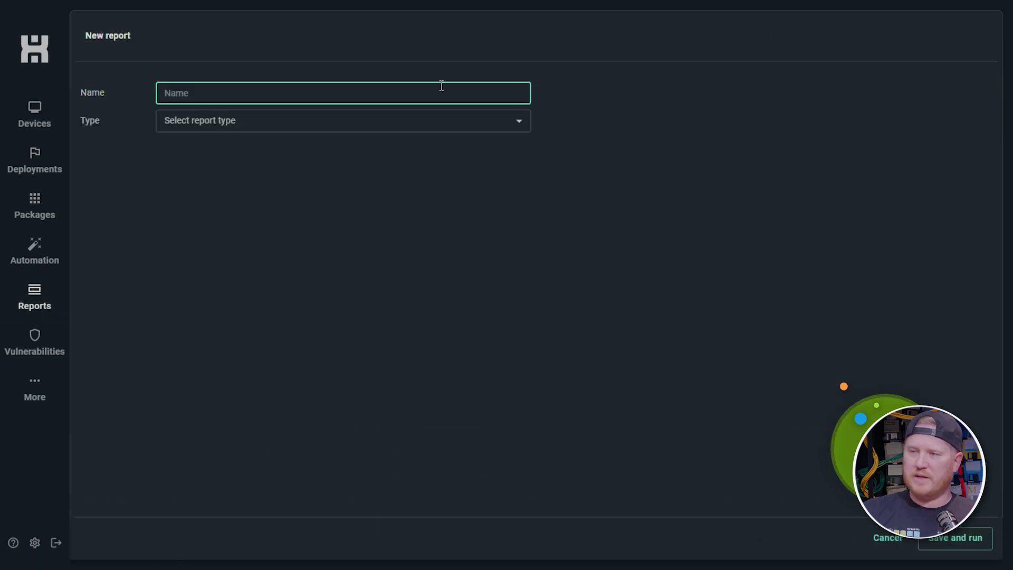
pyautogui.write('Vuln23')
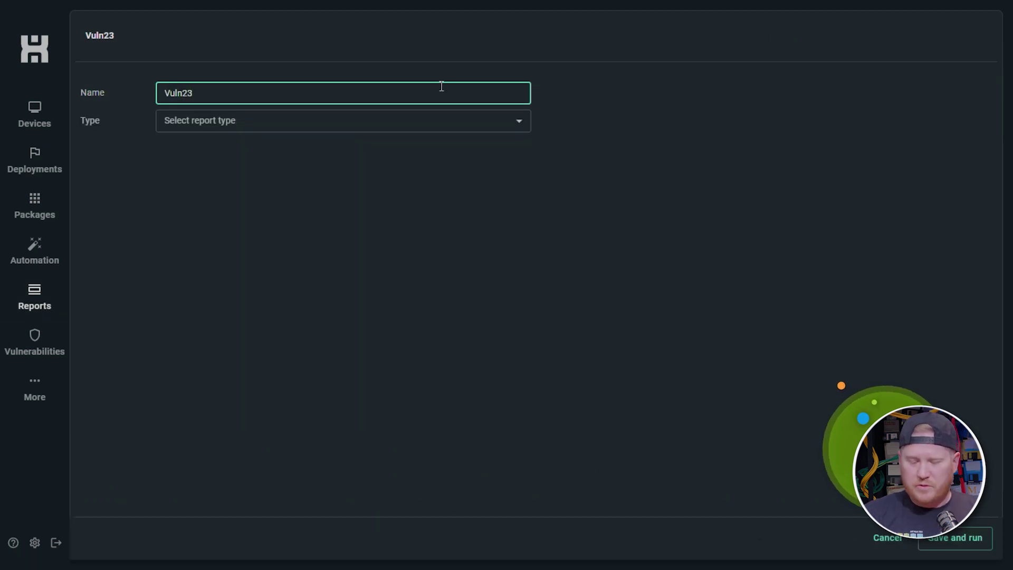
pyautogui.press('BackSpace')
pyautogui.click(367, 120)
pyautogui.click(282, 168)
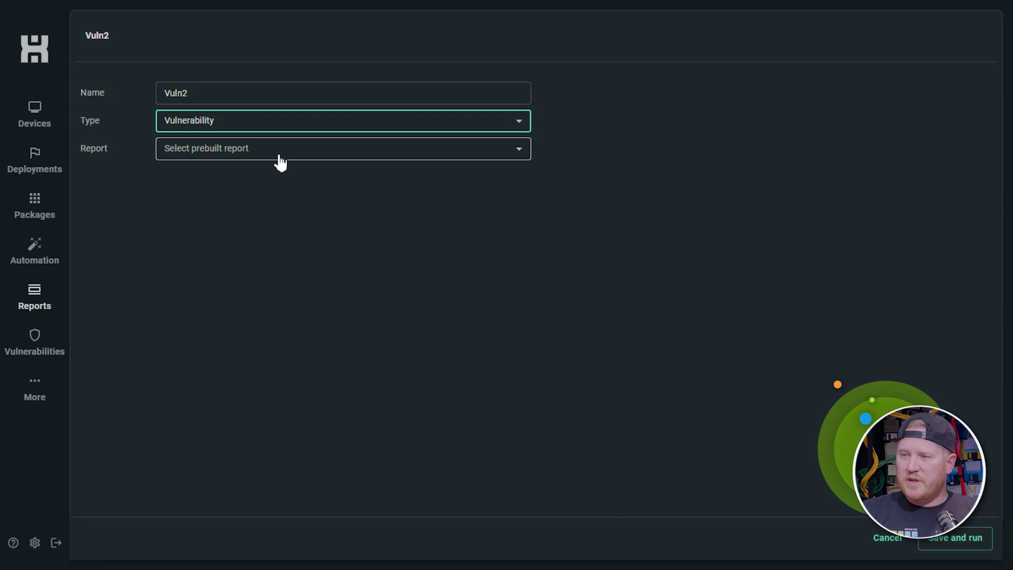
pyautogui.click(271, 154)
pyautogui.click(244, 201)
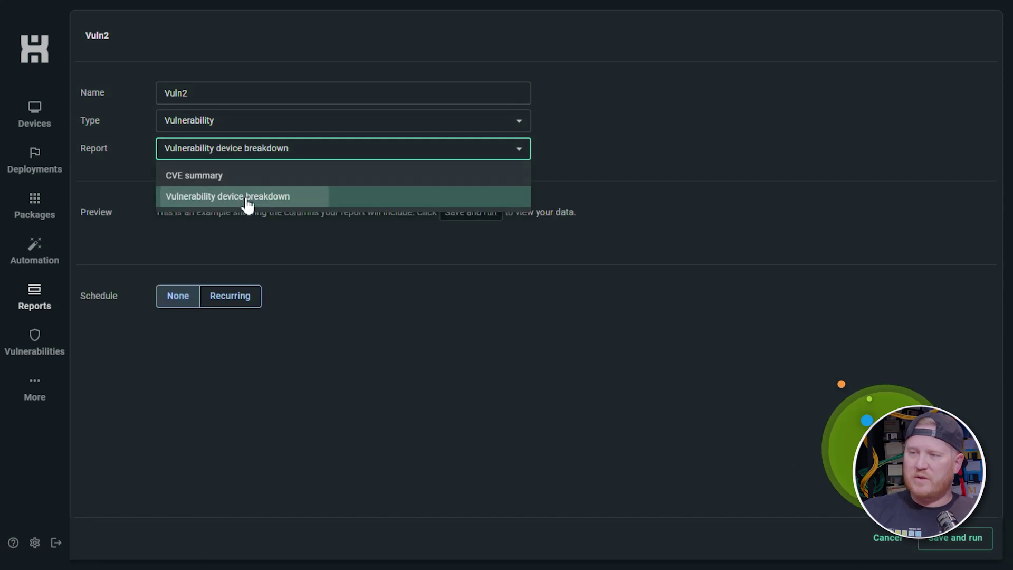
pyautogui.click(952, 539)
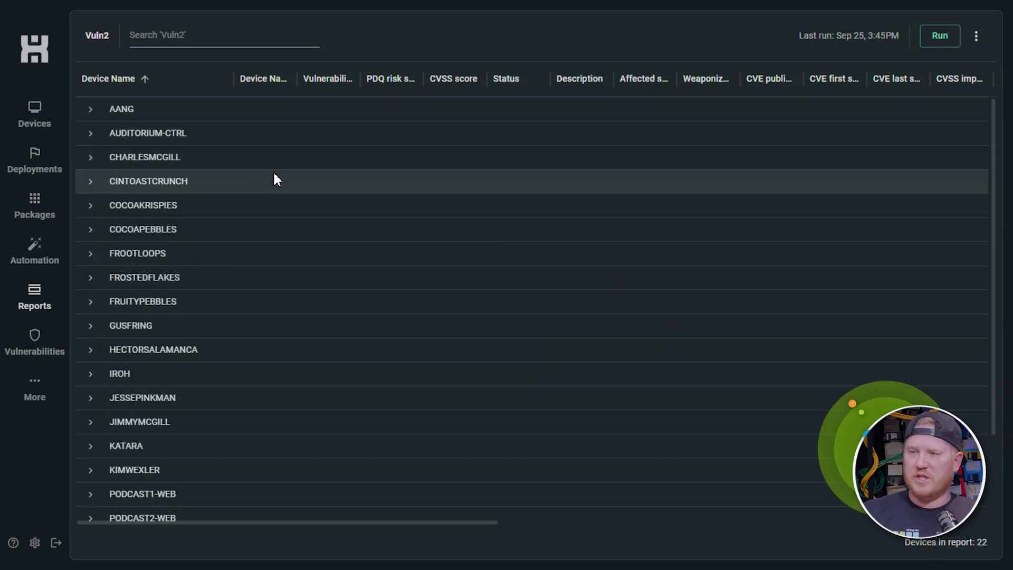
# Expand device AANG's CVE entries in the Vuln2 report and review them
pyautogui.click(91, 109)
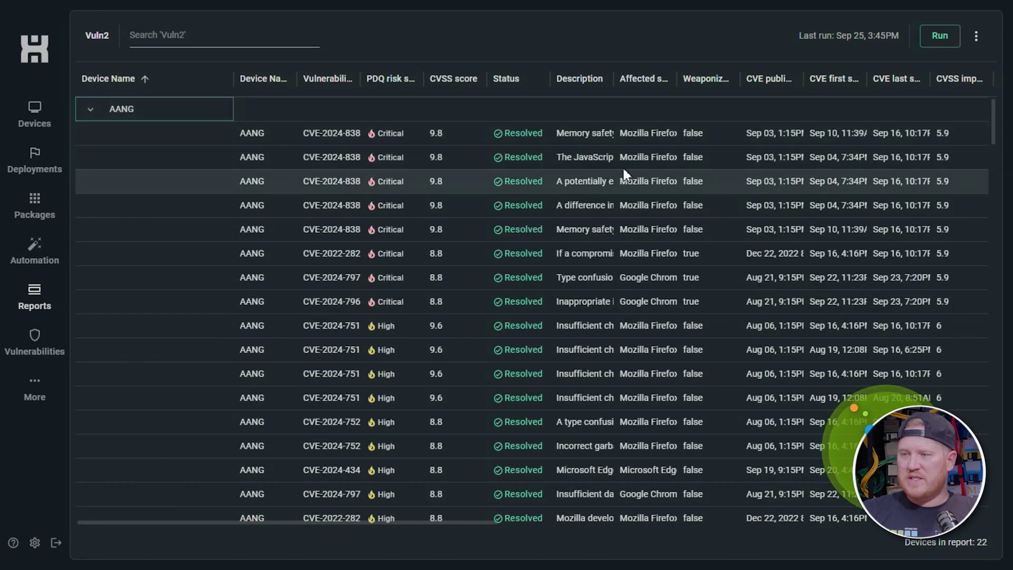
pyautogui.scroll(-2, 558, 170)
pyautogui.scroll(-15, 557, 179)
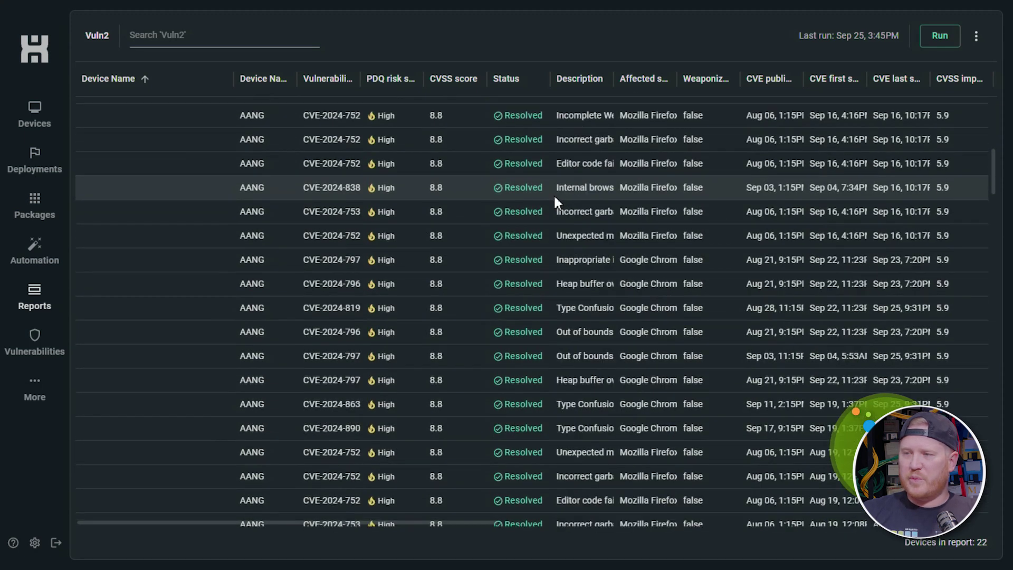
pyautogui.scroll(-8, 554, 204)
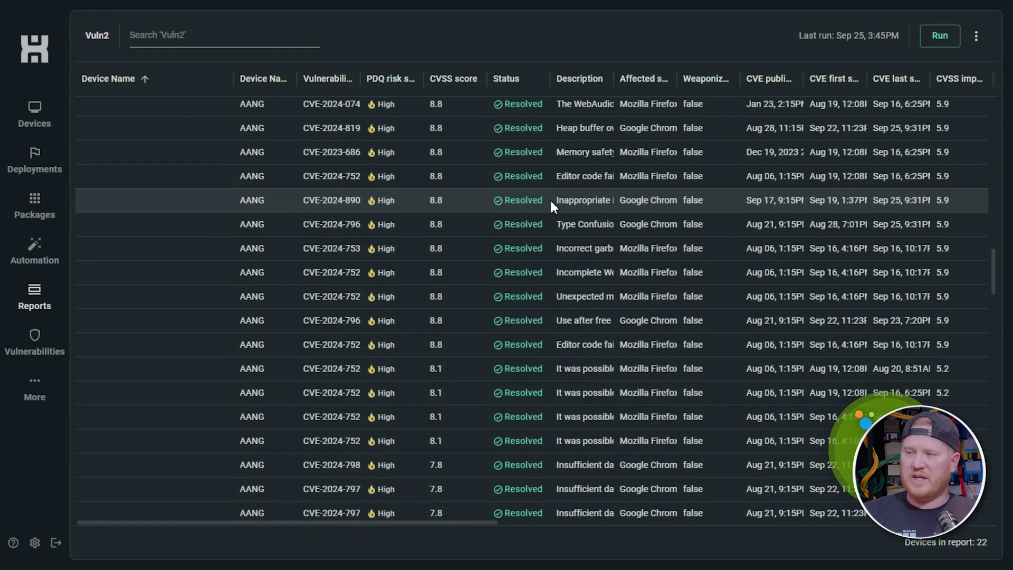
pyautogui.scroll(20, 548, 199)
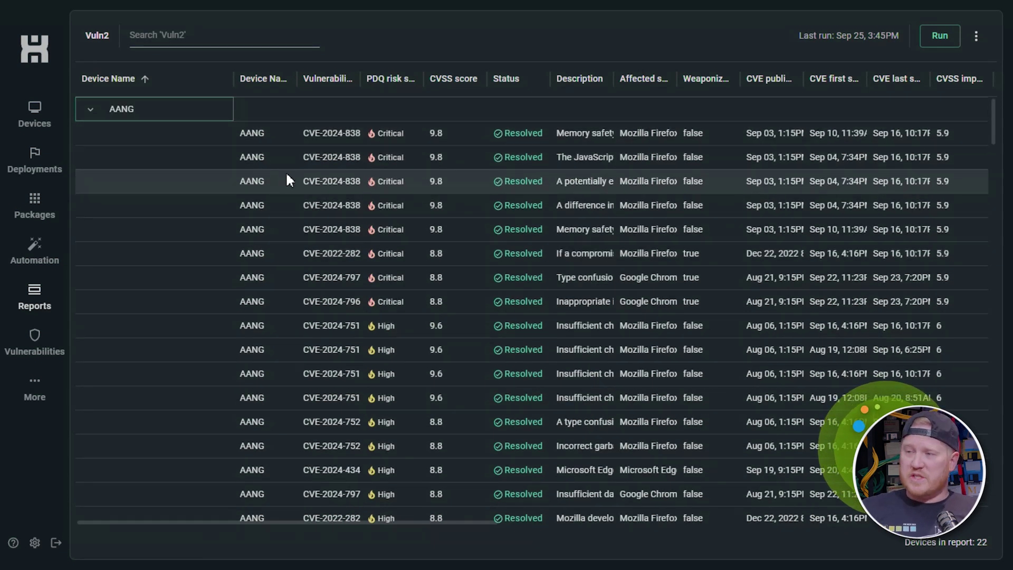
pyautogui.click(33, 114)
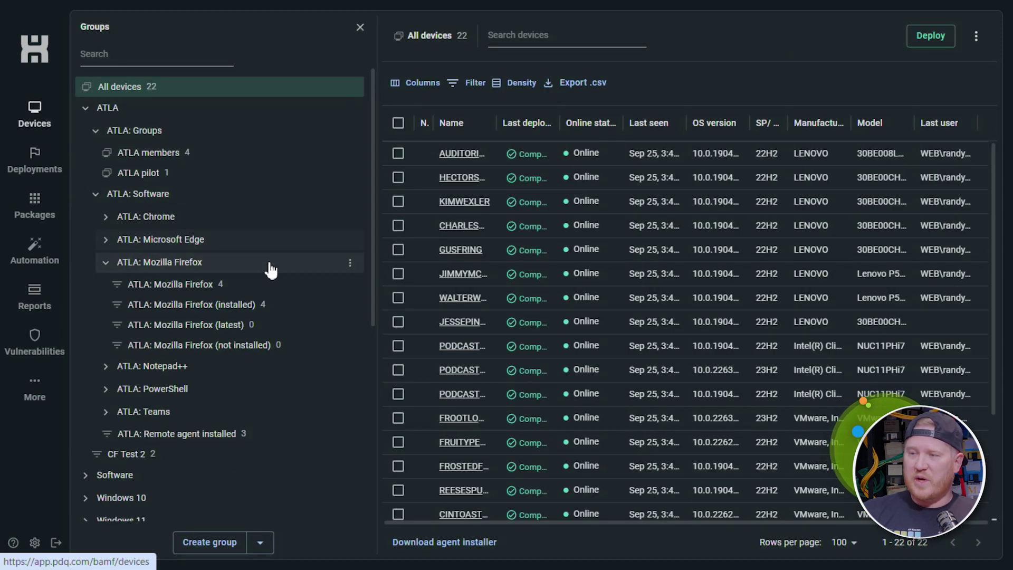
# Open device AANG's Vulnerabilities tab and review its Critical and High CVEs
pyautogui.scroll(-3, 449, 295)
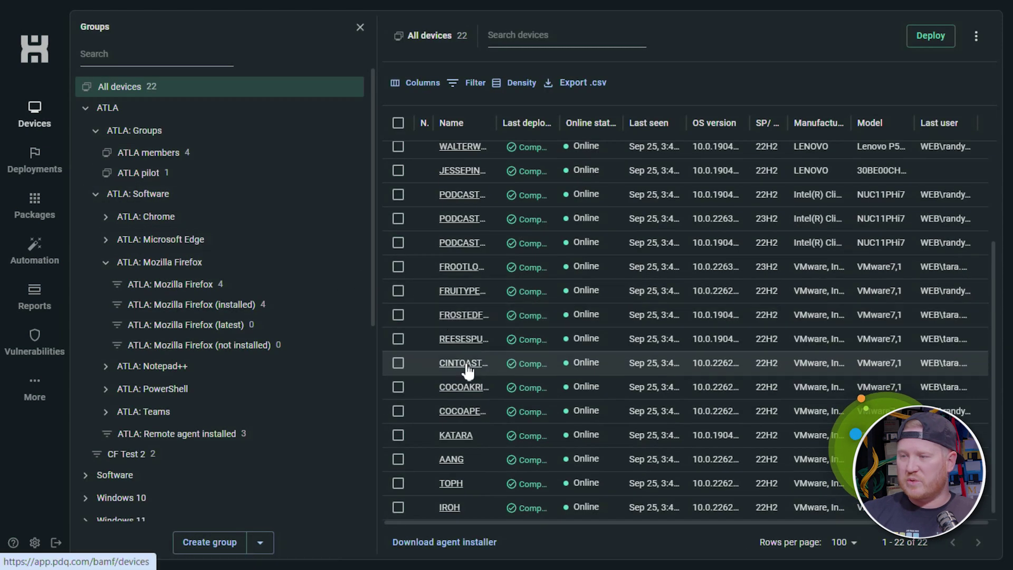
pyautogui.click(454, 430)
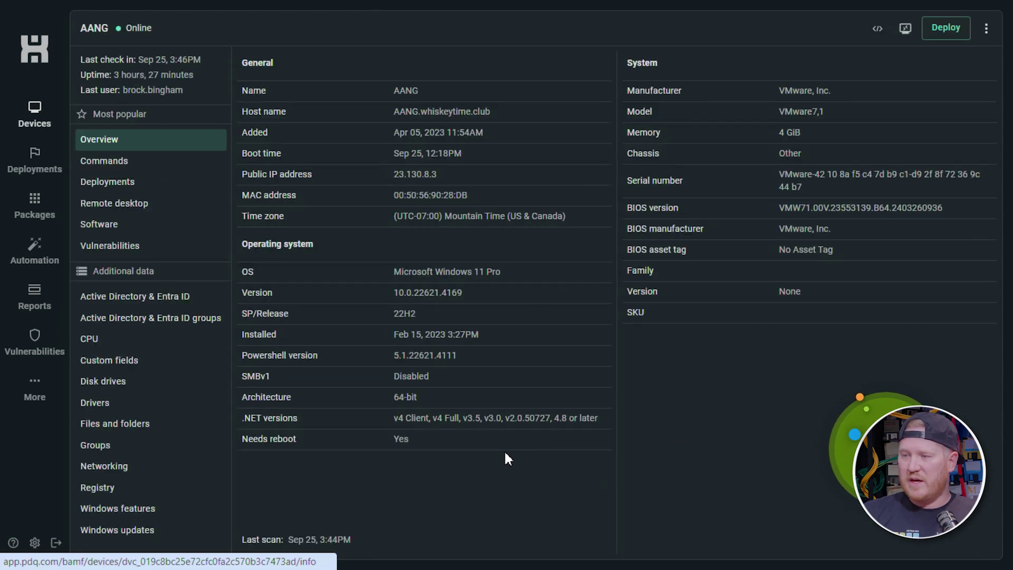
pyautogui.click(128, 253)
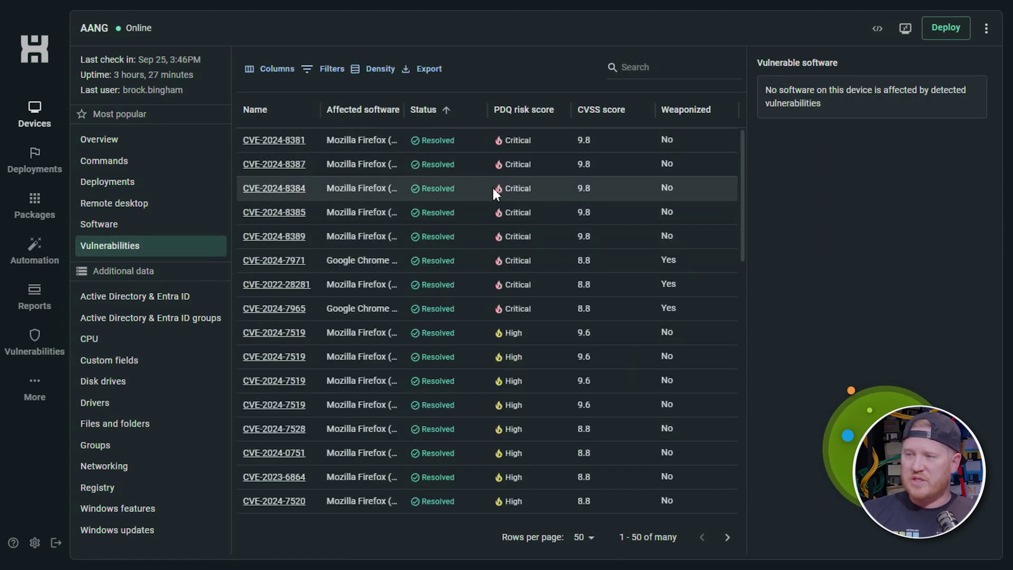
pyautogui.scroll(-5, 492, 186)
pyautogui.scroll(-5, 493, 188)
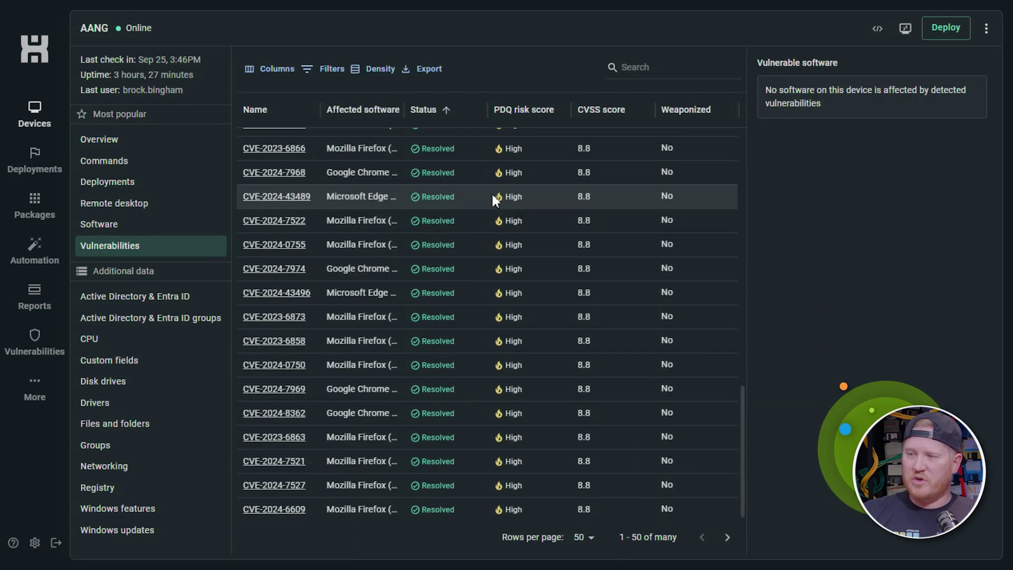
pyautogui.scroll(3, 491, 203)
pyautogui.scroll(5, 491, 213)
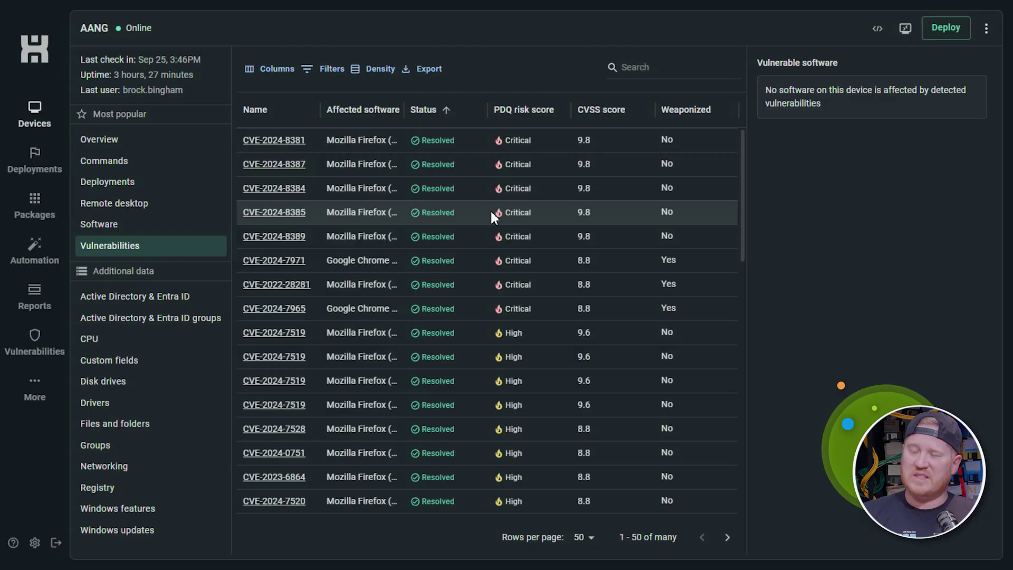